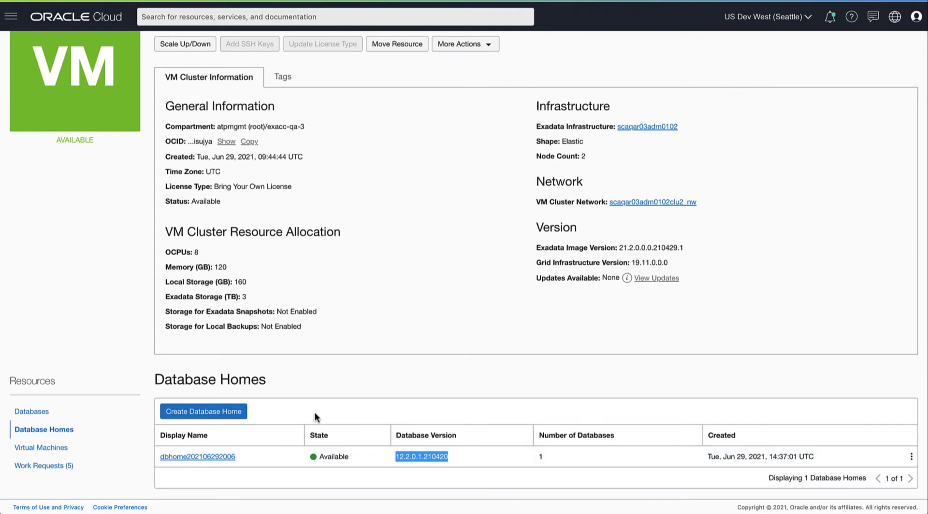
- Create a Database Home named DB_Home_Demo_1 using the Oracle-provided 19c database software image
click(196, 411)
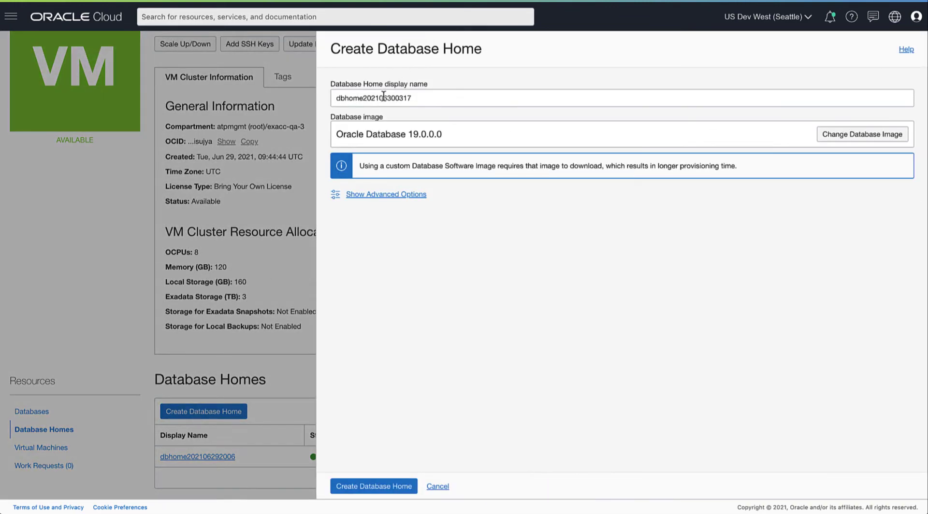
double_click(383, 98)
text(DB_Home_Demo_1)
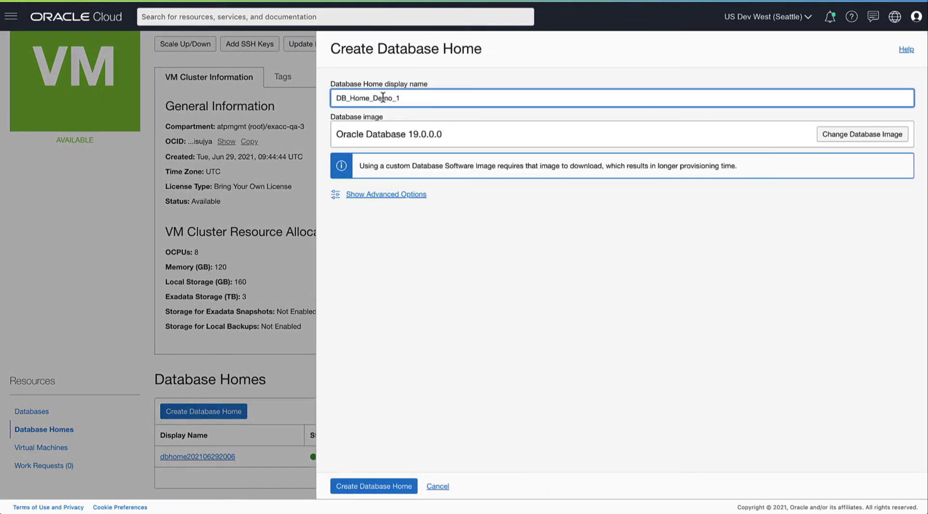
click(843, 137)
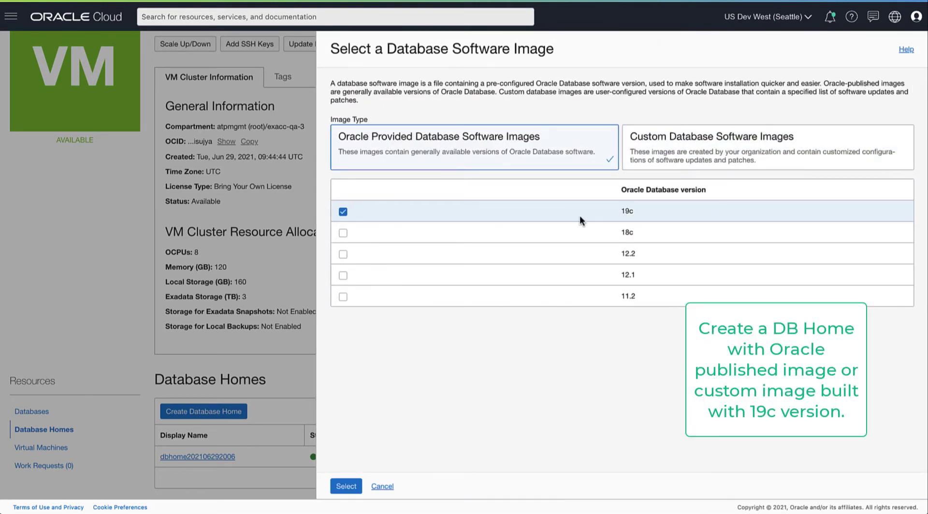
click(356, 487)
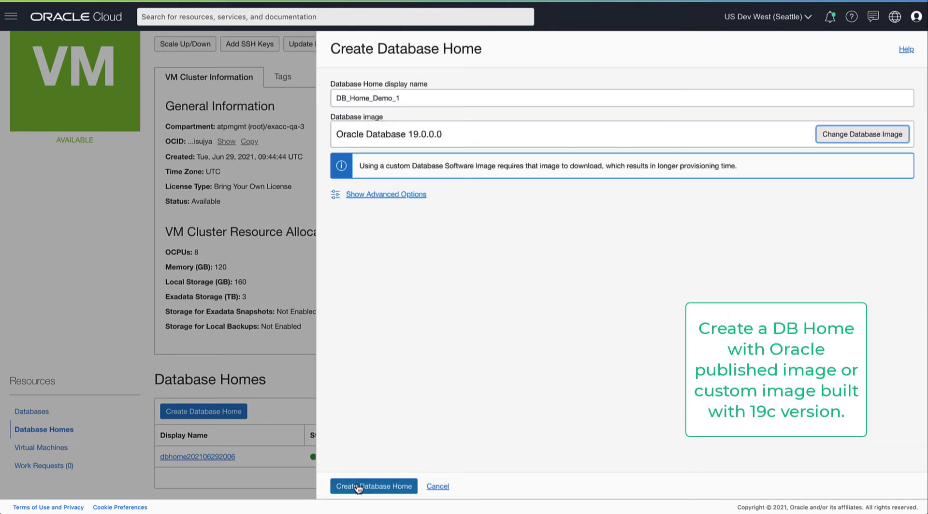
click(367, 489)
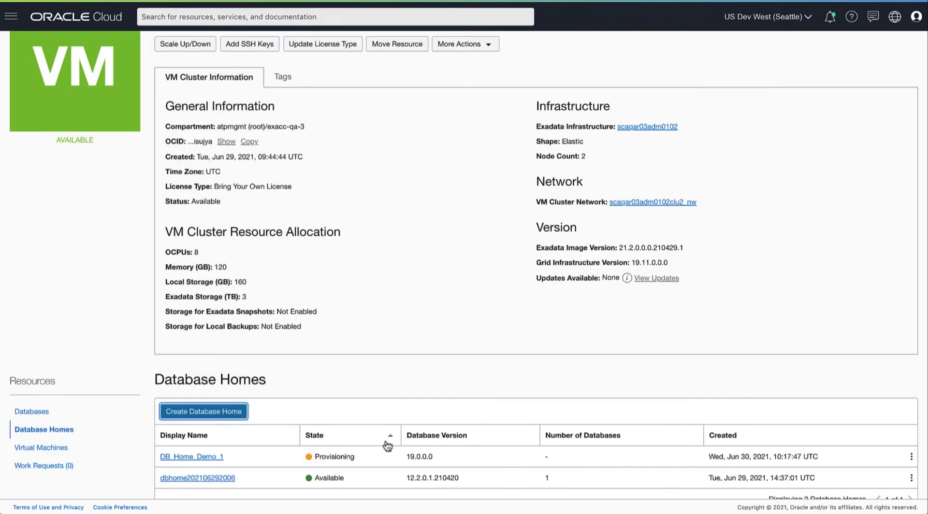
- Inspect the details of DB_Home_Demo_1, checking its database version and its work requests
click(209, 457)
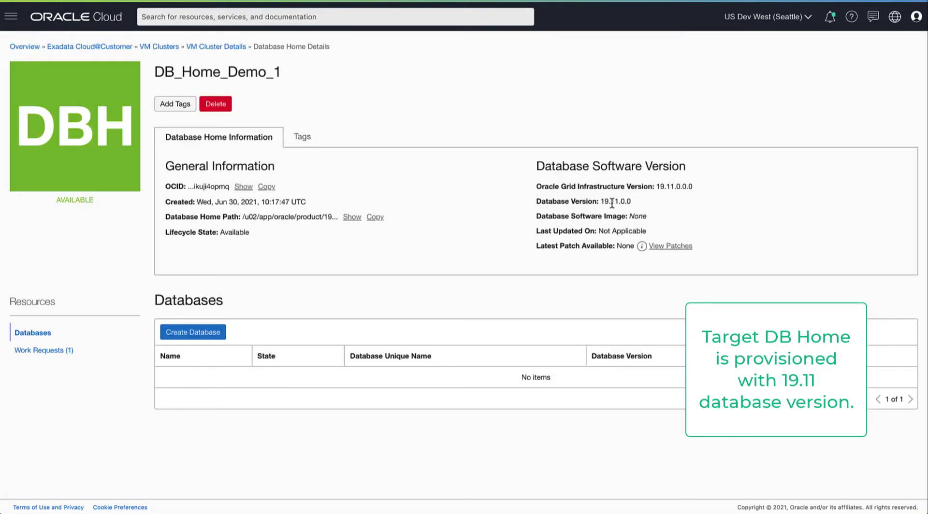
double_click(612, 203)
click(61, 353)
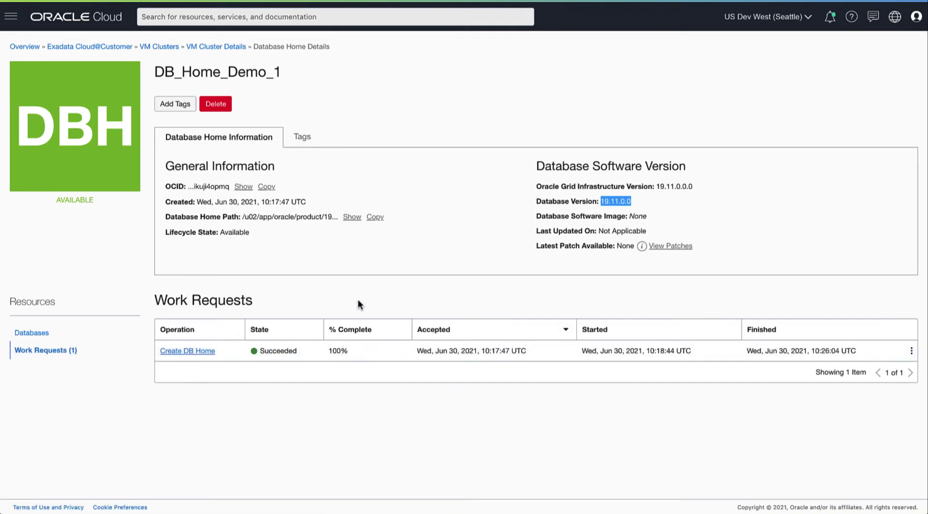
click(357, 268)
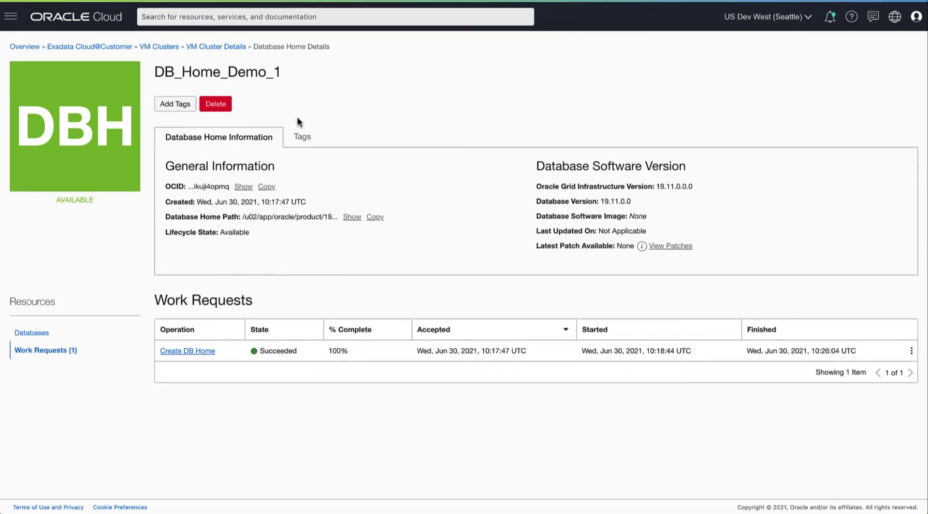
double_click(607, 202)
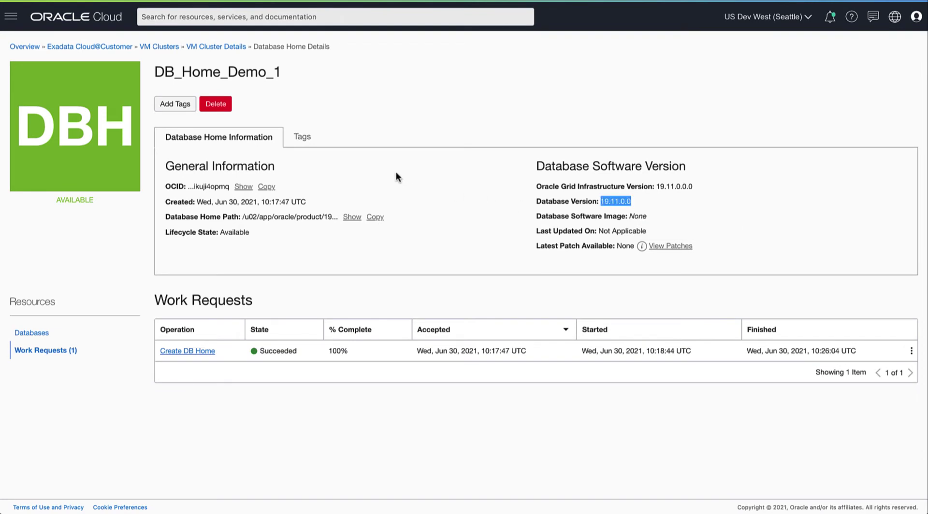
- Return to the VM cluster details and check the version of DB_Home_Demo_1 in the list of Database Homes
click(219, 47)
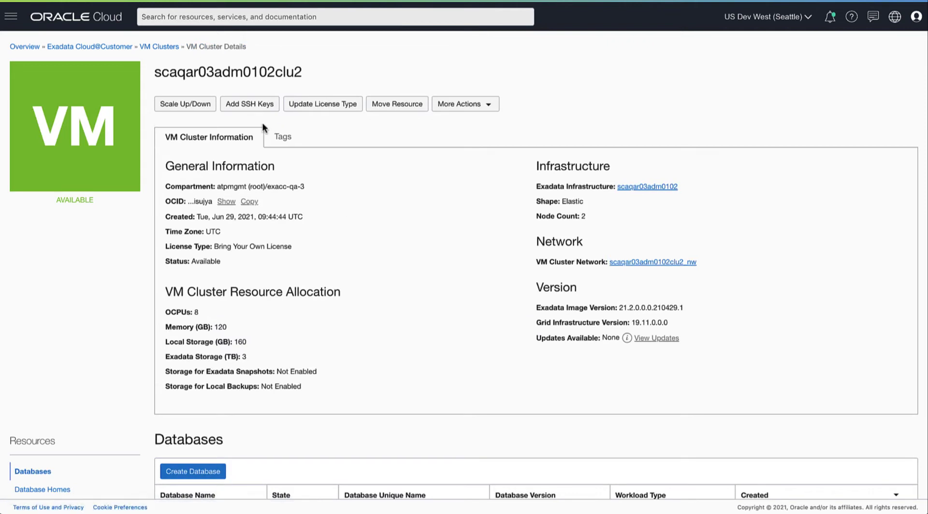
scroll(262, 123, down, 1)
click(65, 429)
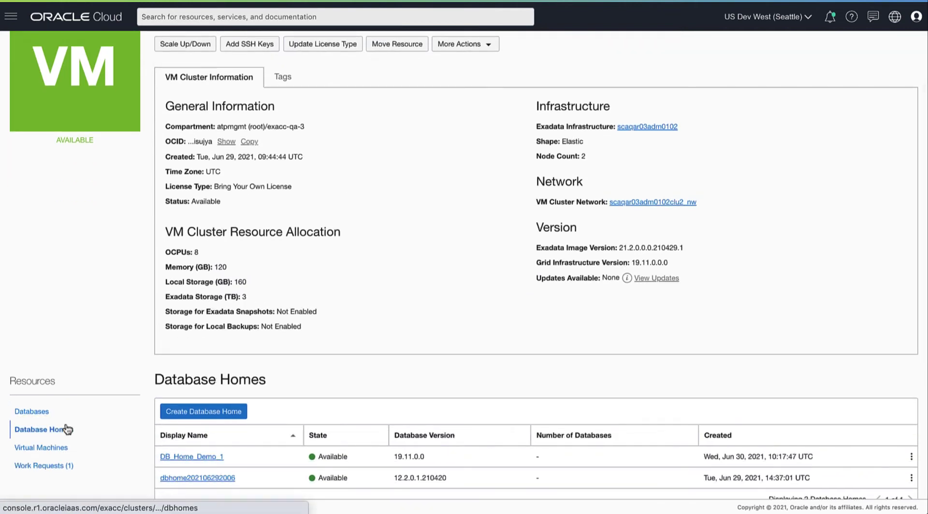
scroll(258, 444, down, 1)
double_click(400, 436)
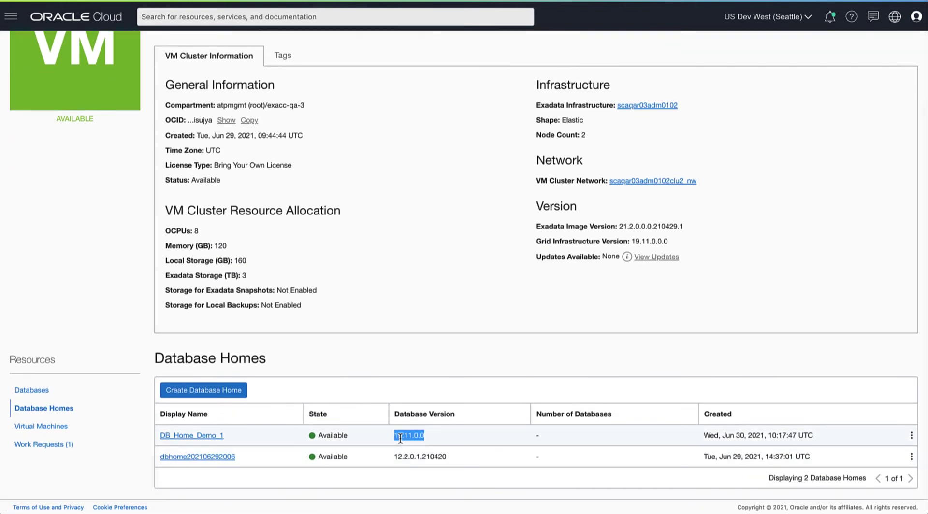
scroll(312, 371, up, 1)
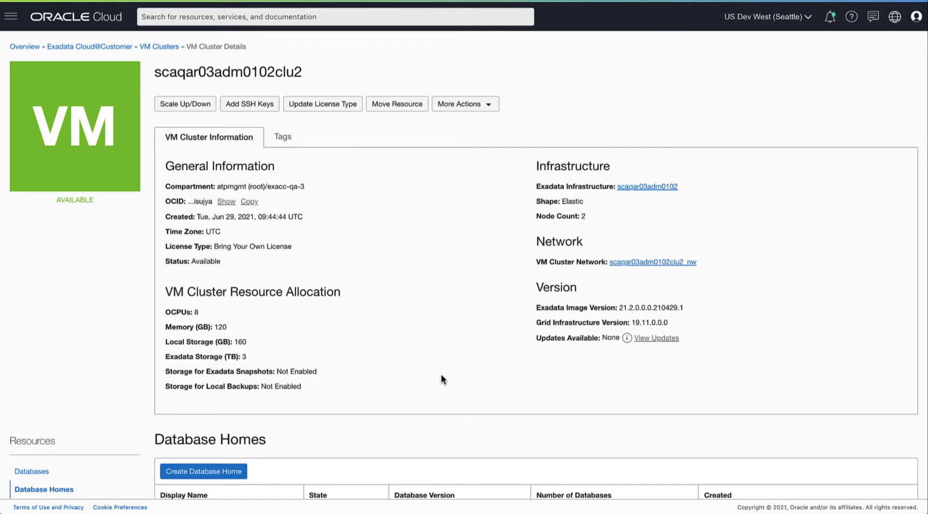
- Open the dbup12 database from the cluster's databases and review its database version and the upgrade information for it
scroll(441, 374, down, 3)
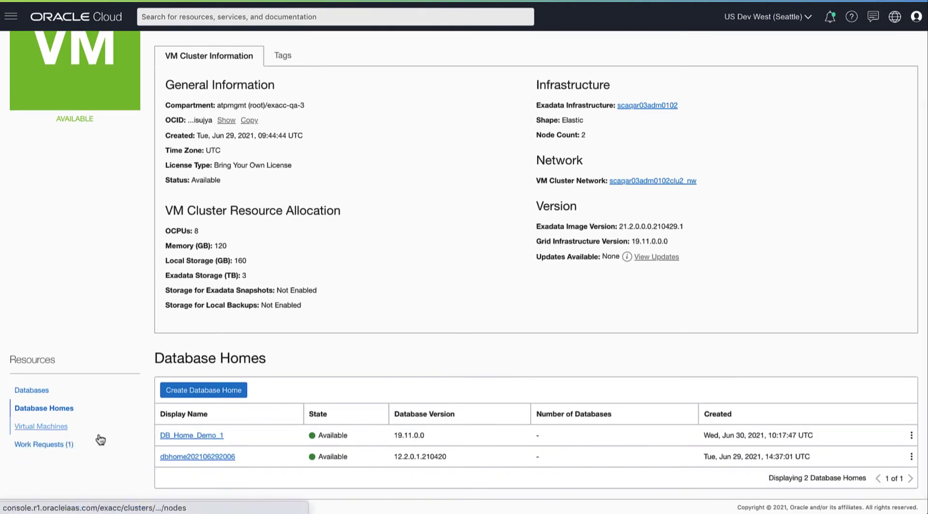
click(31, 405)
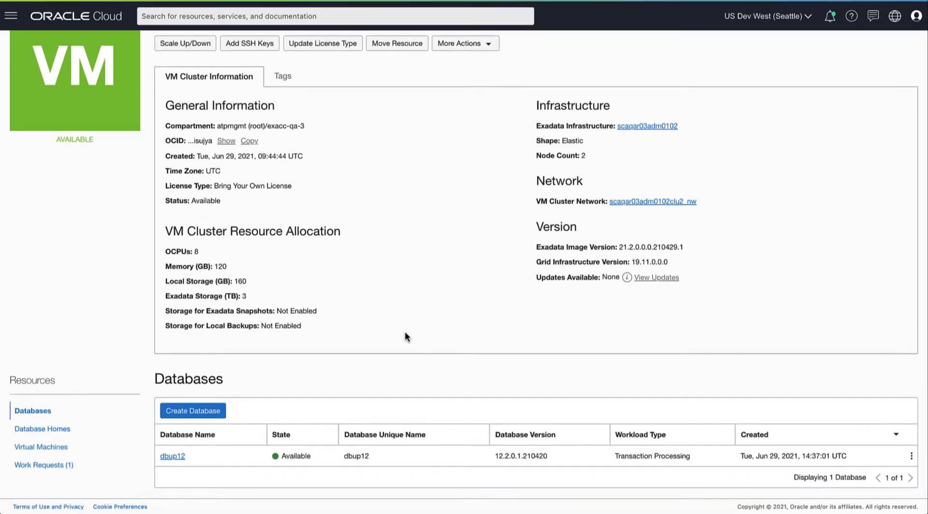
click(174, 458)
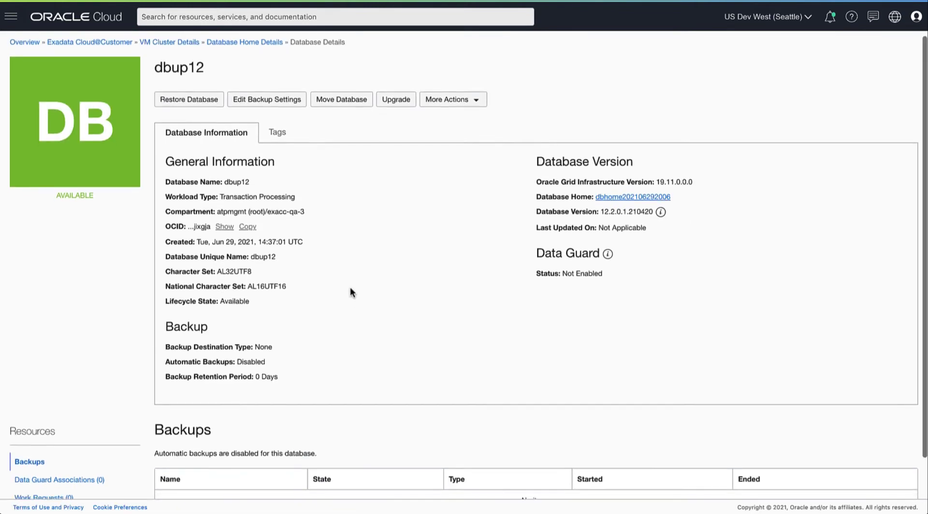
scroll(350, 290, down, 1)
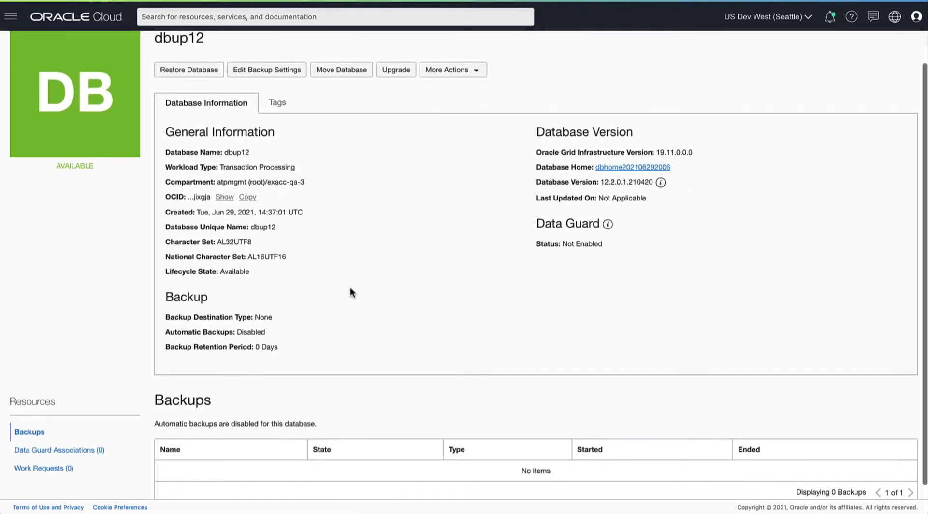
double_click(638, 182)
mouse_move(660, 184)
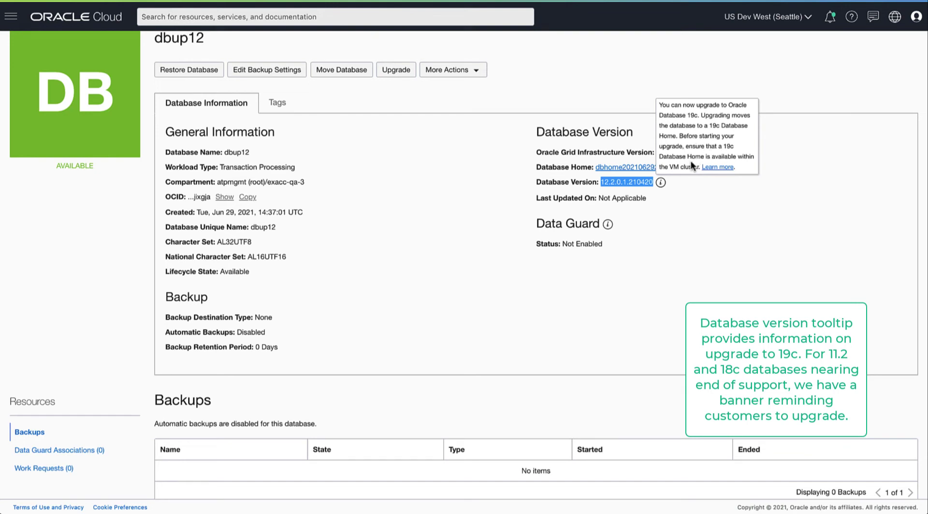
click(705, 191)
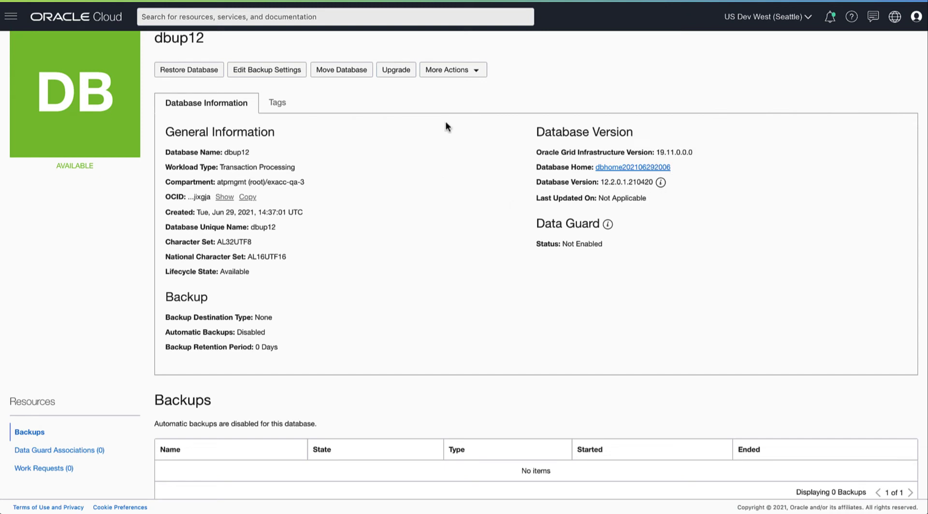
- Run an upgrade precheck on dbup12 for Oracle Database version 19c with DB_Home_Demo_1 (19.11.0.0) as the target Database Home
click(405, 74)
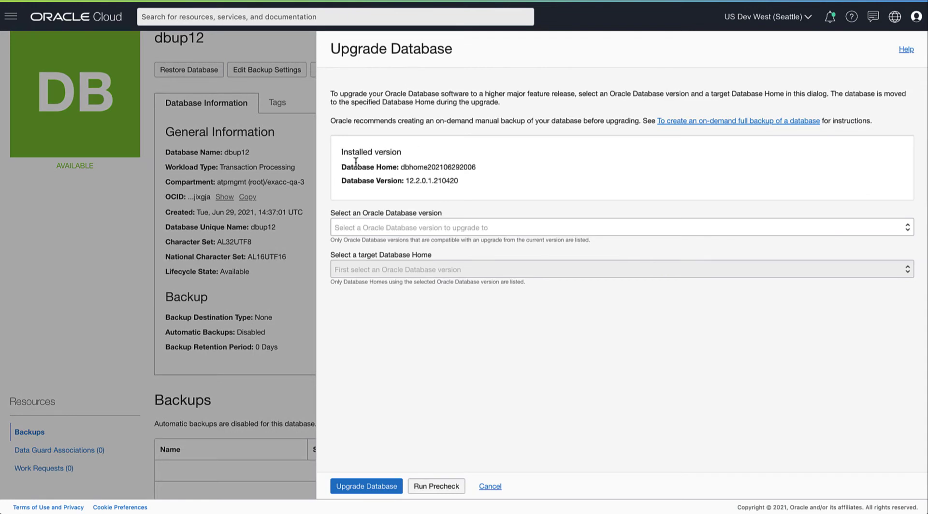
click(408, 229)
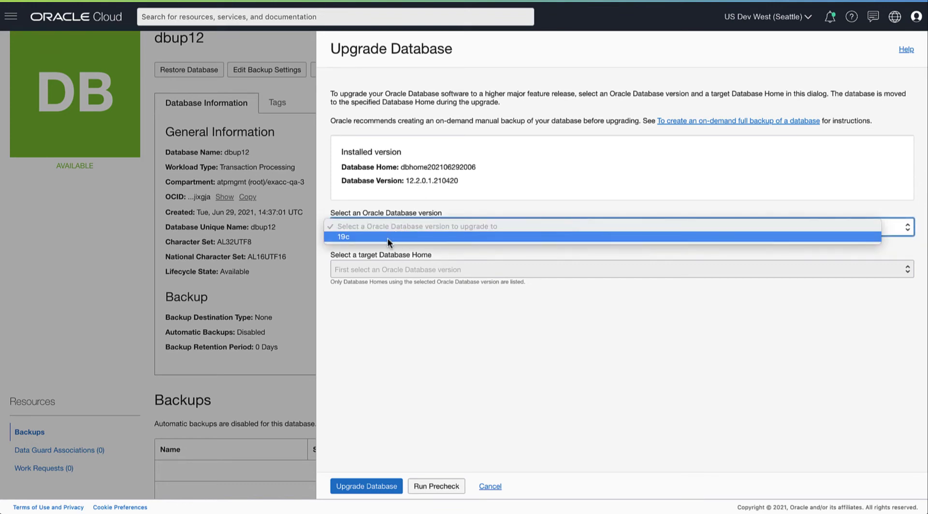
click(387, 238)
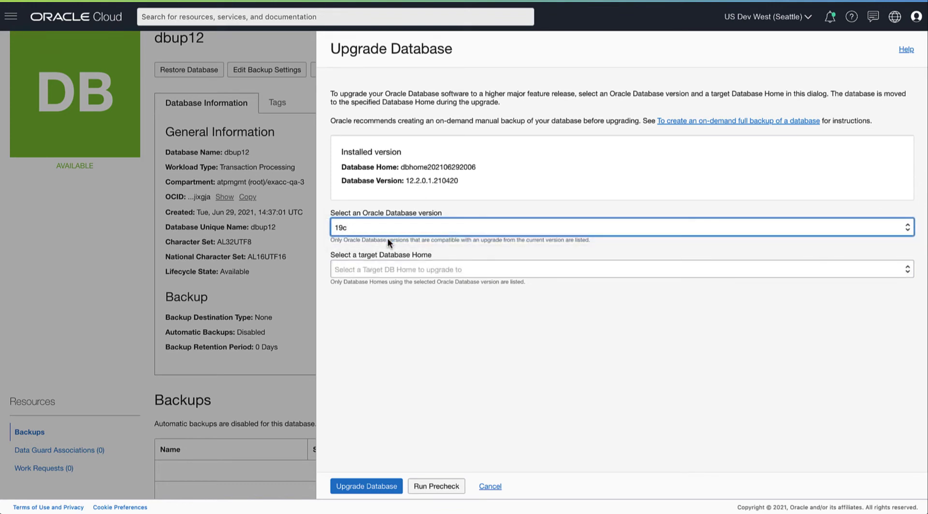
click(370, 270)
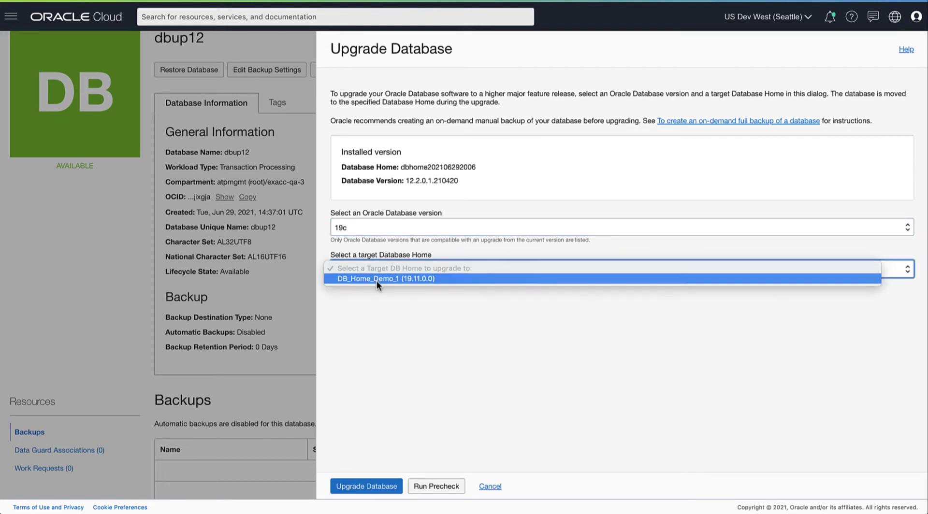
click(376, 279)
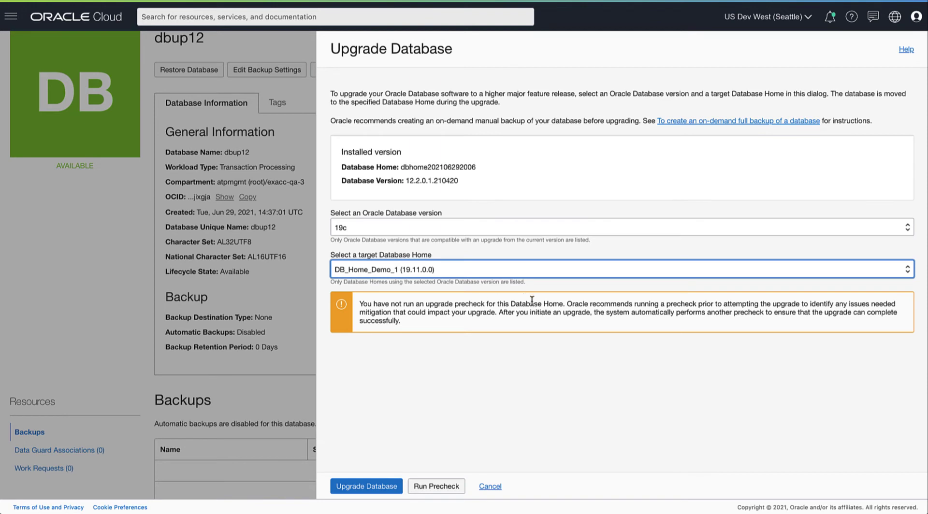
double_click(687, 304)
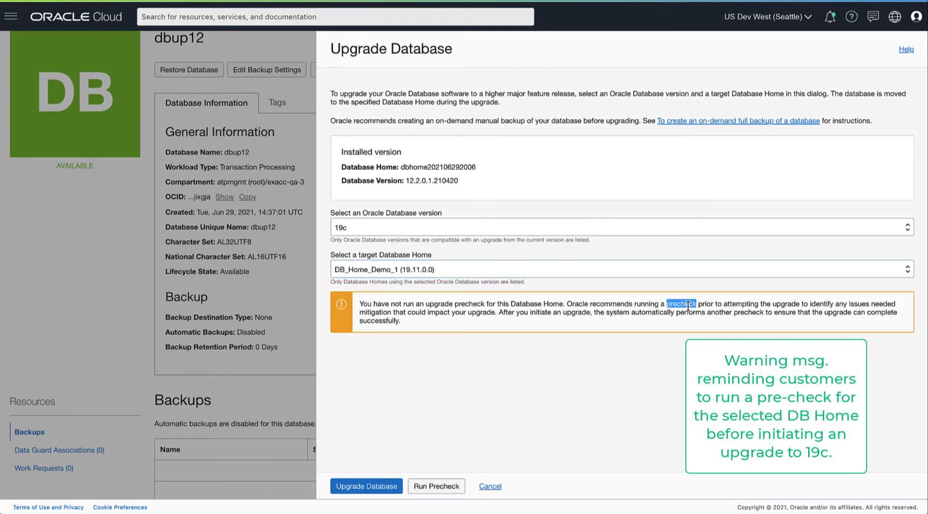
click(443, 486)
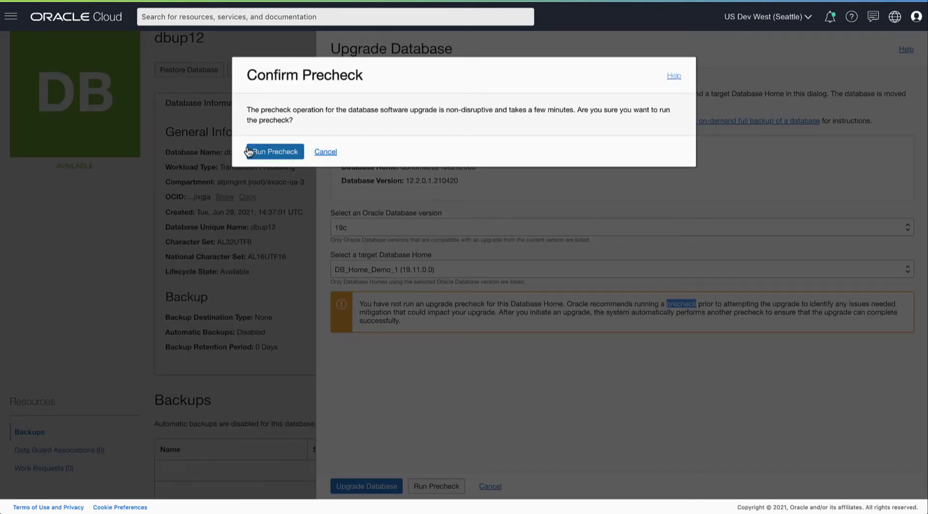
drag(444, 112, 574, 112)
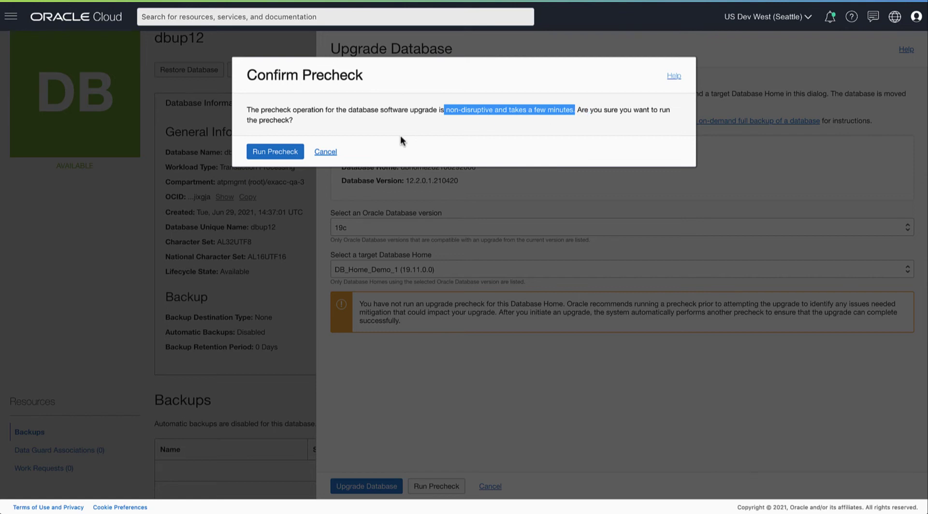
click(280, 152)
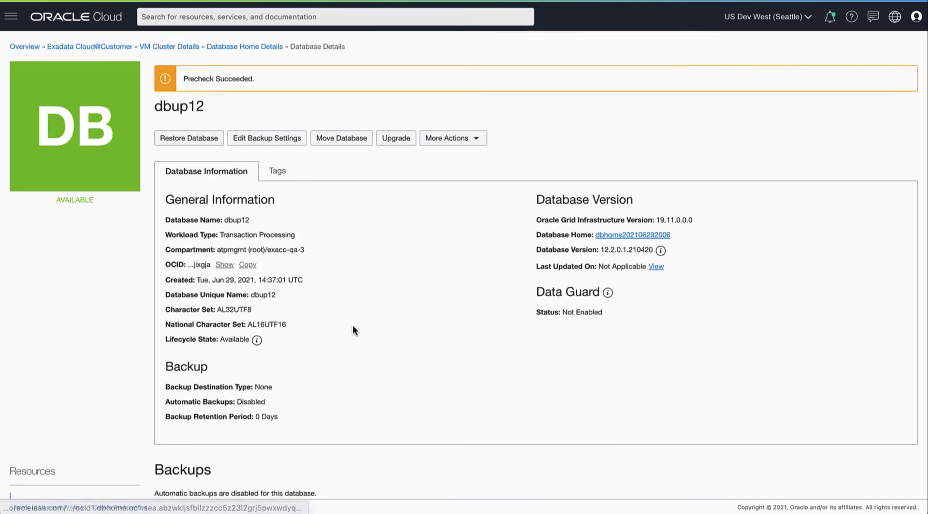
- Review the Precheck Database Upgrade work request of dbup12, and return to the database details
scroll(352, 324, down, 3)
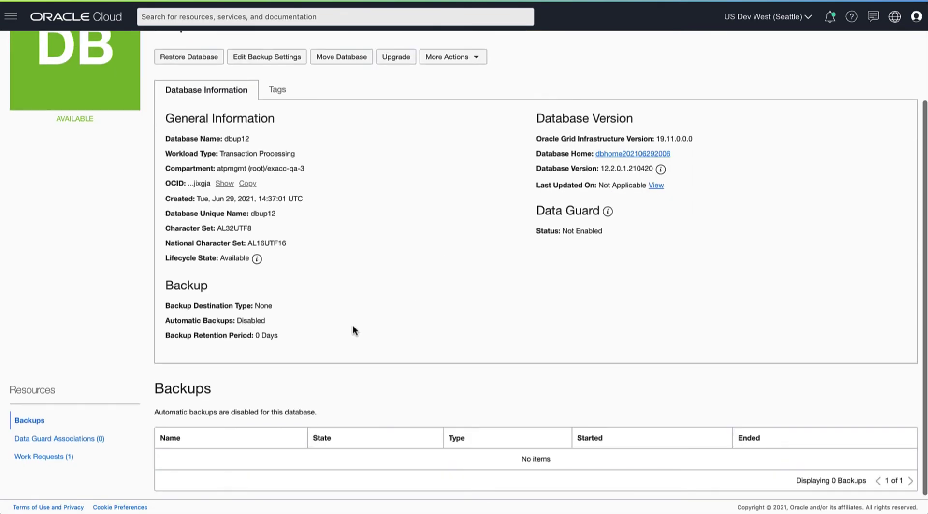
click(62, 454)
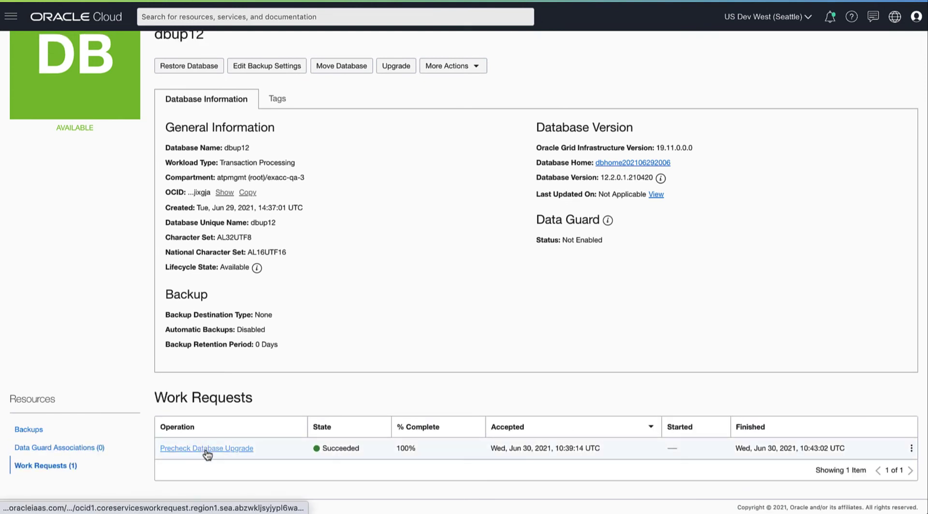
click(206, 449)
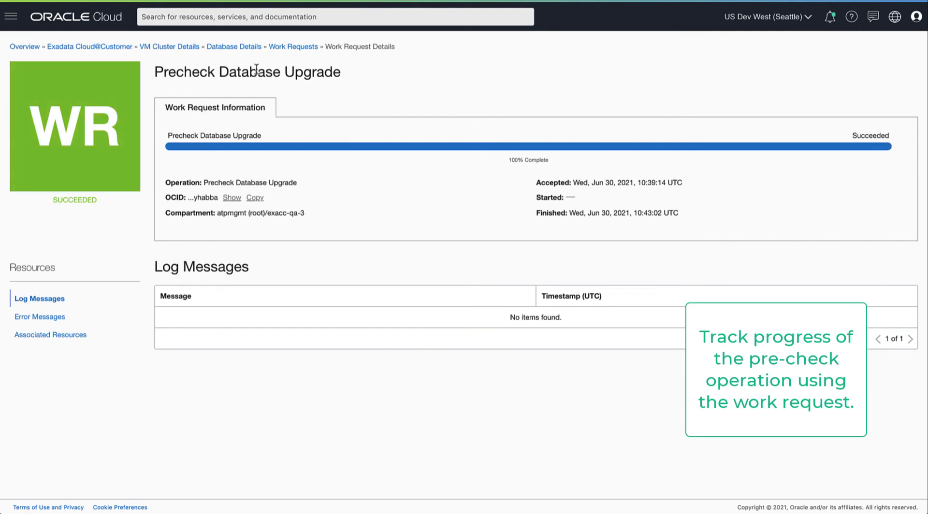
click(238, 48)
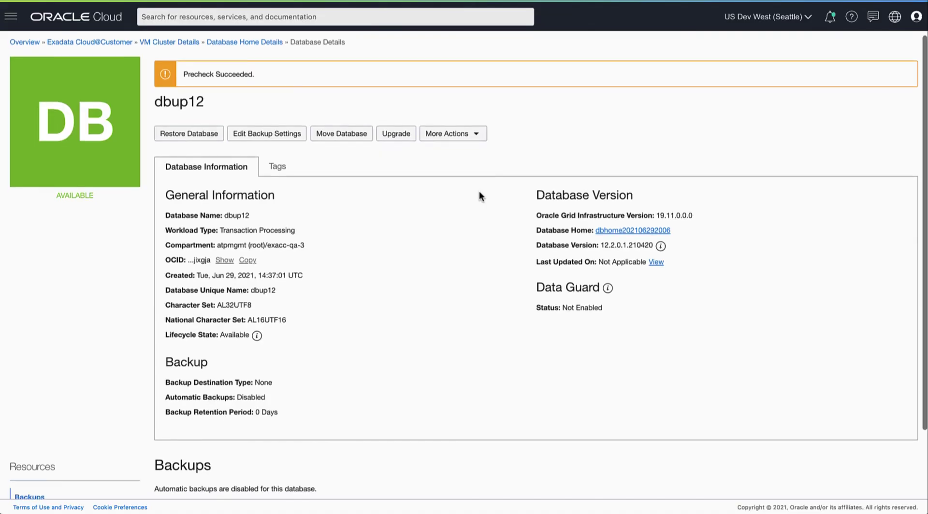
- Set up a database upgrade of dbup12 to Oracle Database version 19c with DB_Home_Demo_1 (19.11.0.0) as the target Database Home
scroll(479, 195, down, 2)
scroll(480, 196, down, 1)
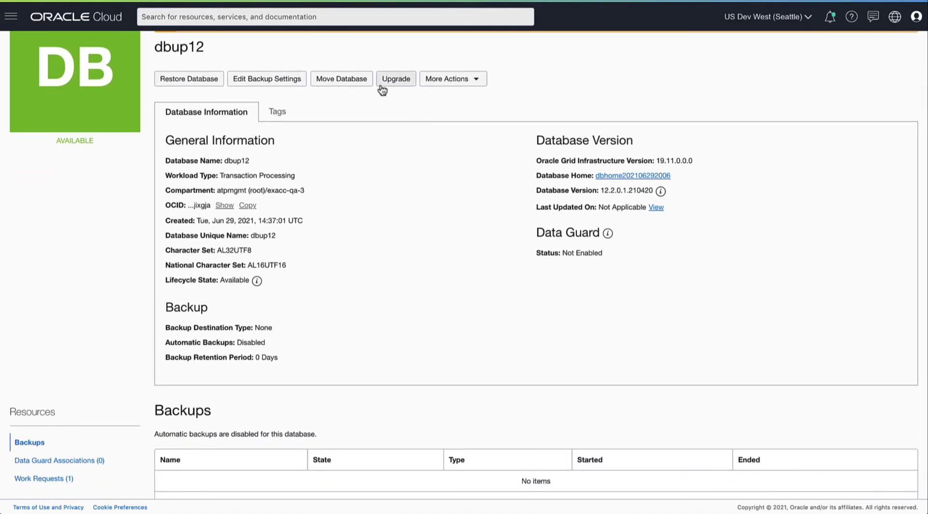
click(396, 81)
click(424, 226)
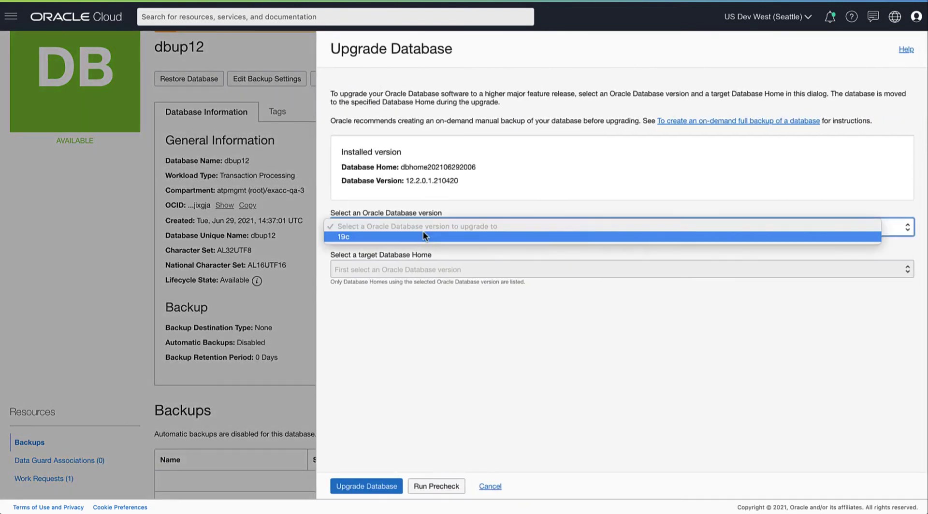
click(392, 237)
click(407, 270)
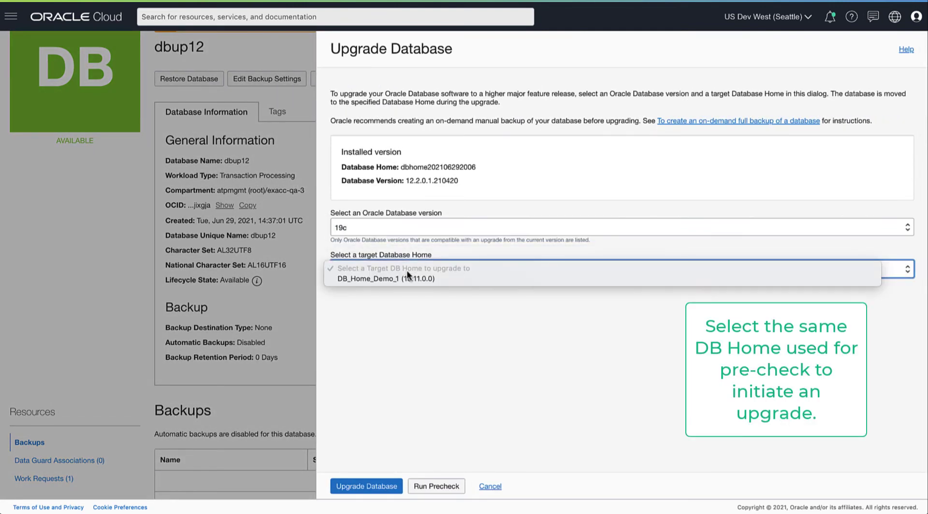
click(404, 278)
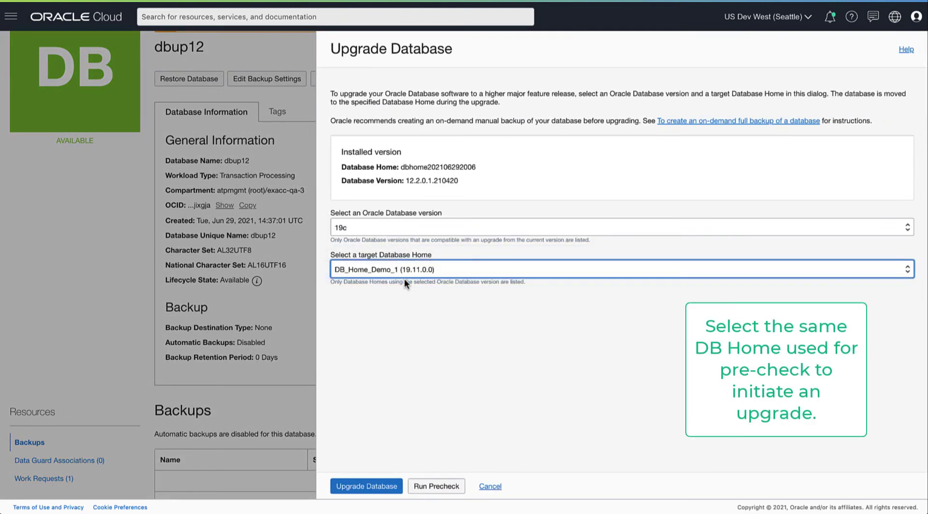
- Start the upgrade of dbup12, check the database, target home and version in the confirmation, and confirm it
click(377, 487)
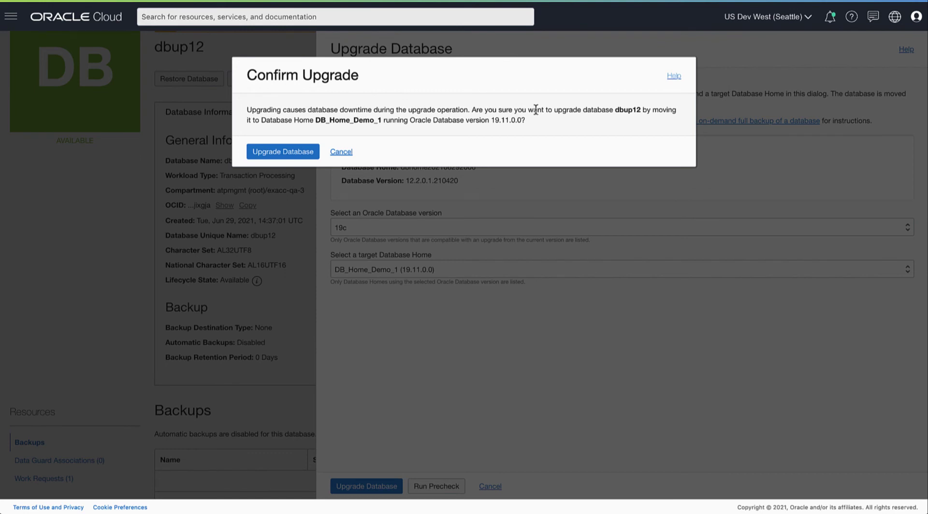
double_click(624, 110)
drag(490, 121, 522, 121)
double_click(348, 120)
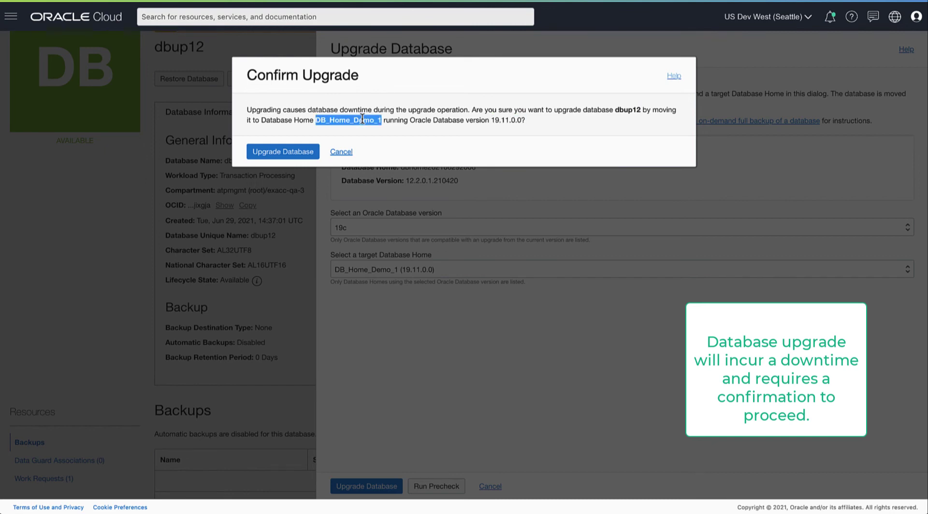
click(296, 151)
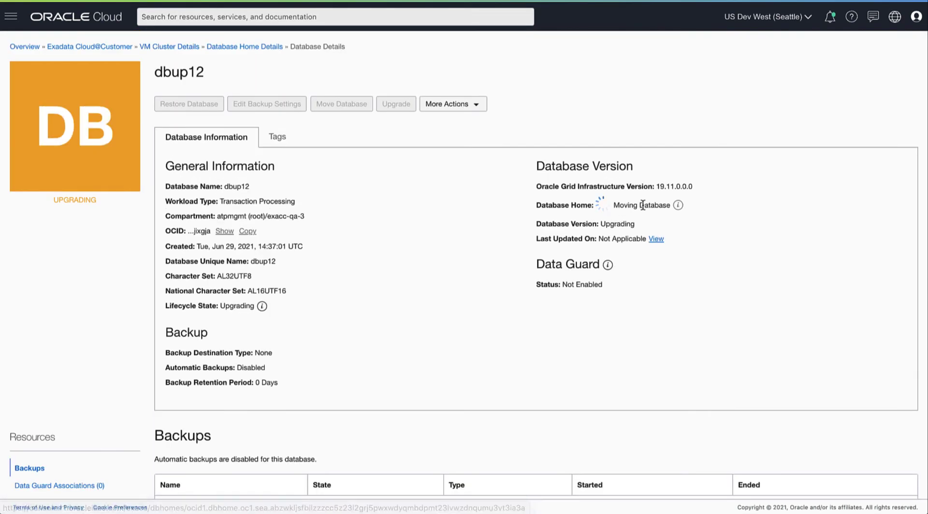
- Check the Database Home and version status of dbup12 during the upgrade, and open its Upgrade Database work request
mouse_move(678, 208)
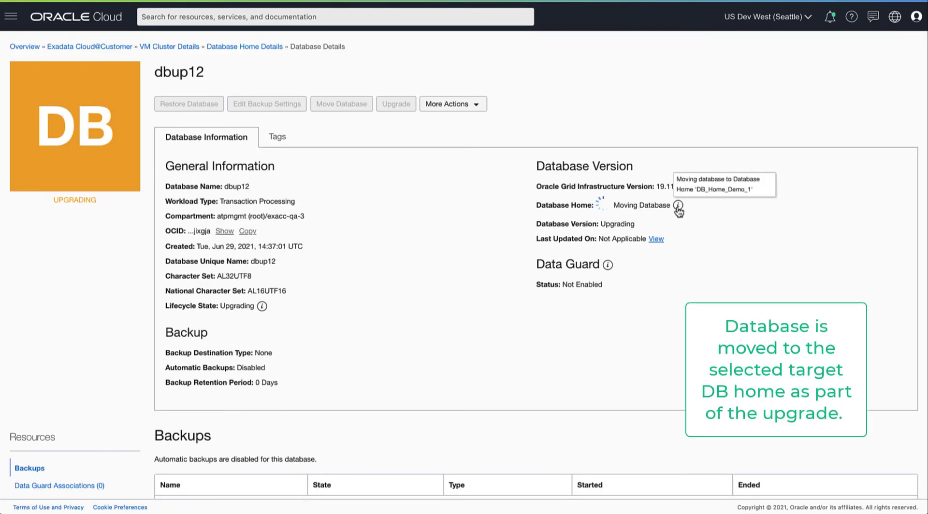
double_click(618, 224)
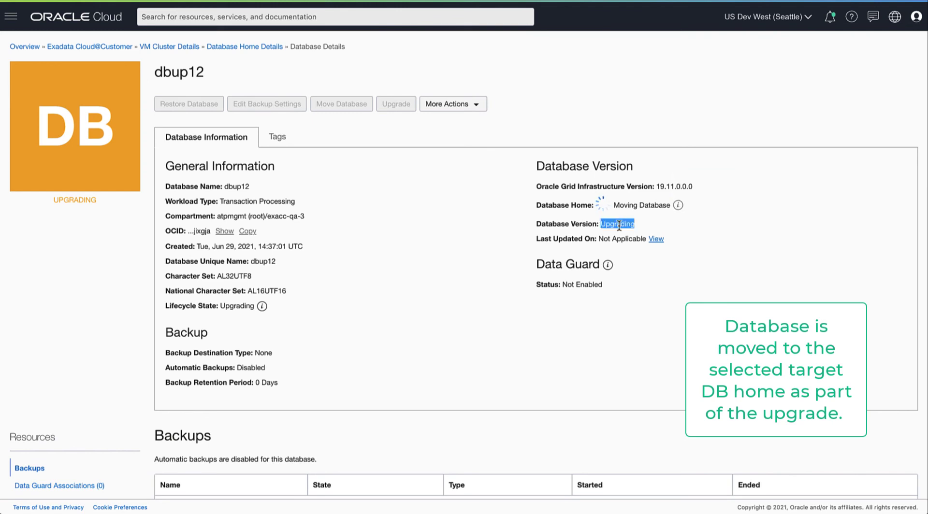
scroll(432, 334, down, 1)
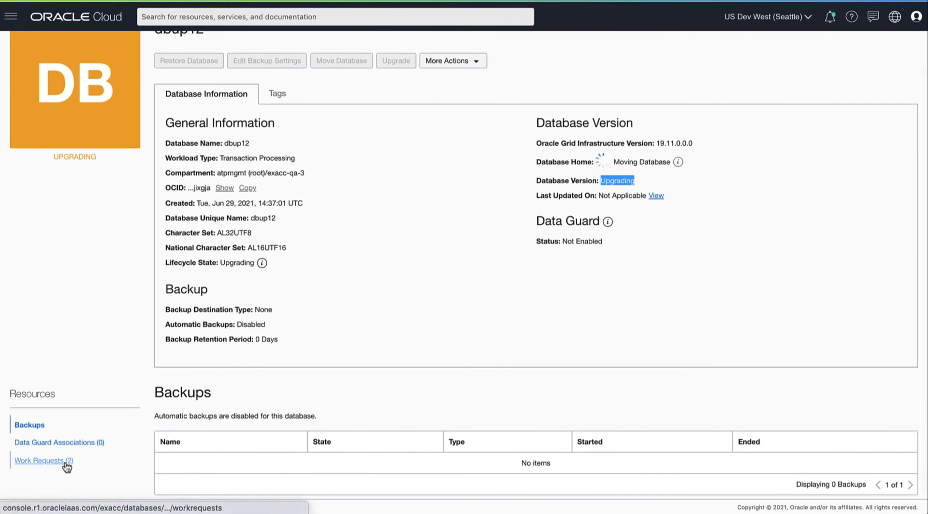
click(69, 462)
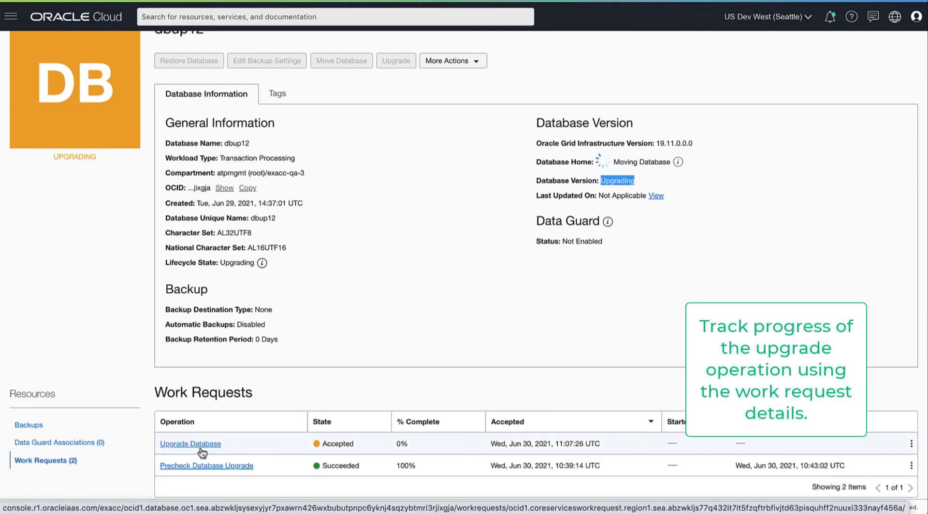
click(191, 444)
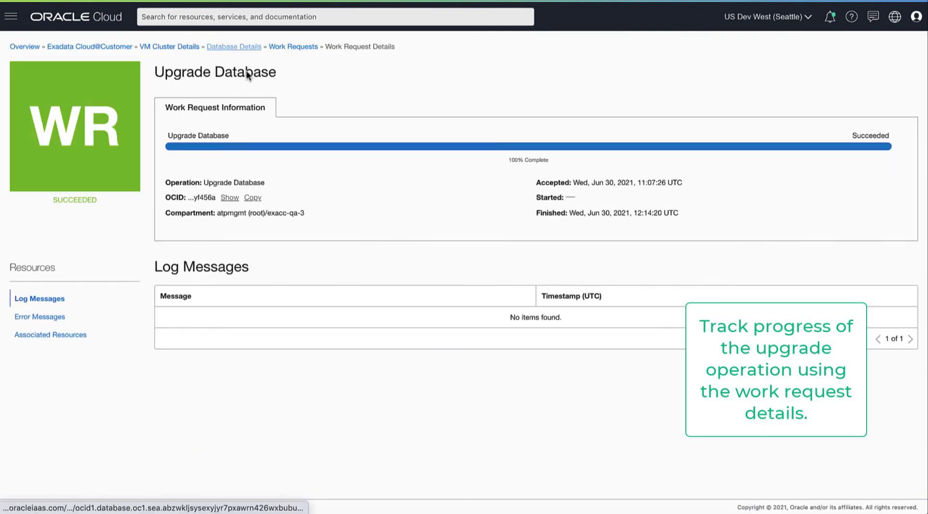
- Return to the dbup12 database details and check its Database Home and database version after the upgrade
click(234, 47)
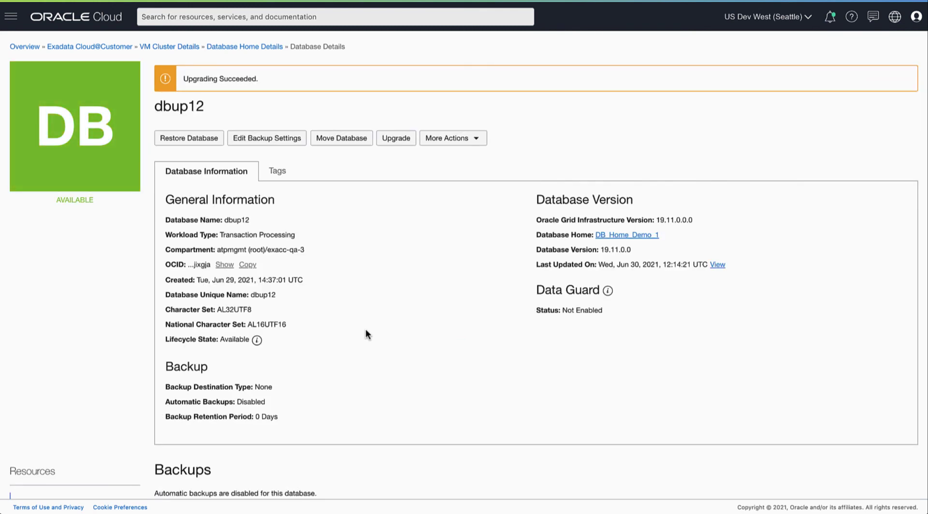
scroll(365, 331, down, 2)
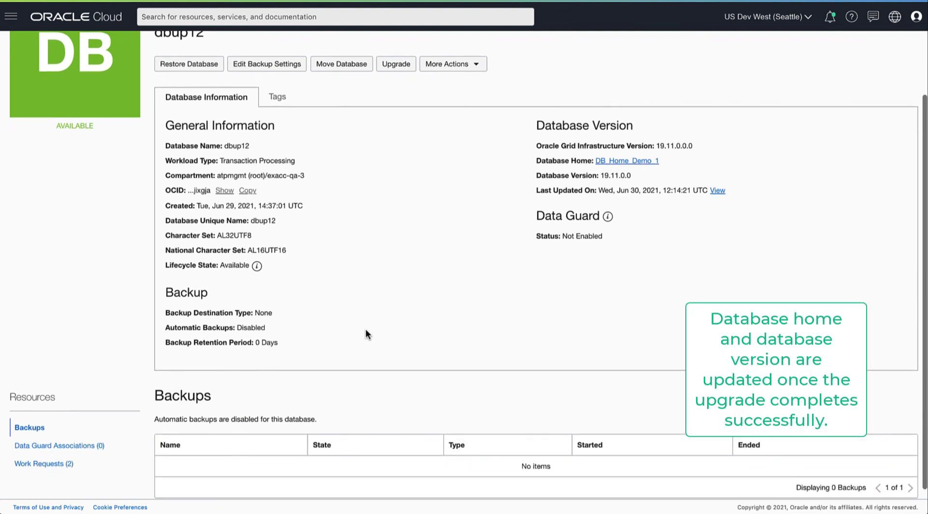
scroll(363, 333, up, 1)
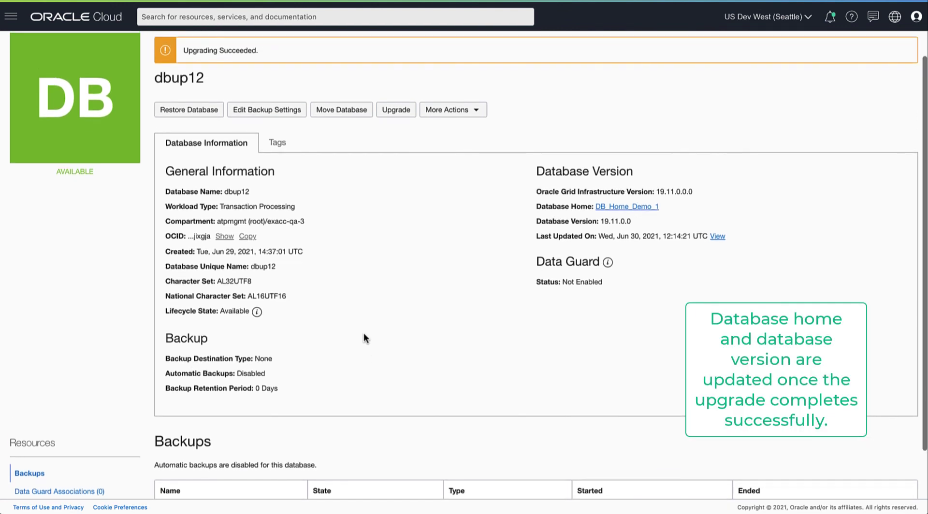
drag(665, 208, 602, 221)
click(410, 272)
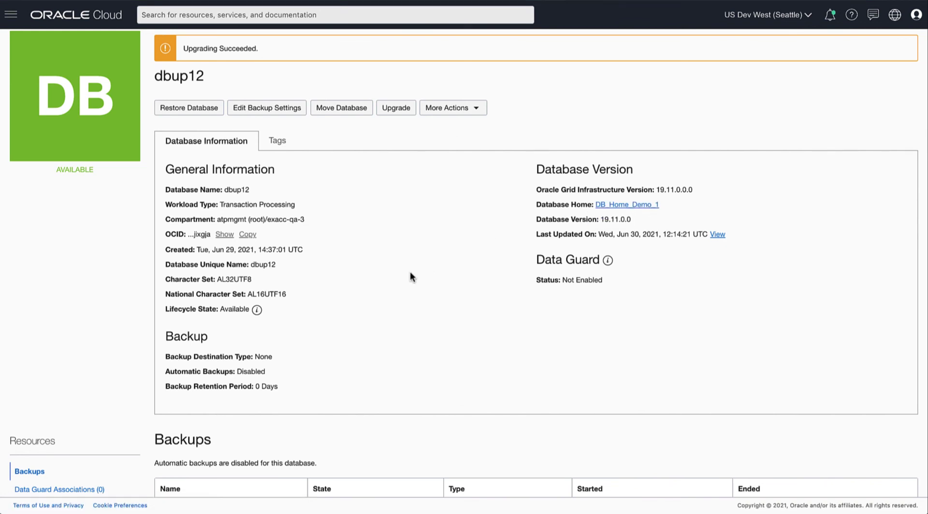
- Review the update history of dbup12 from its last updated information, and return to the database details
scroll(97, 289, down, 1)
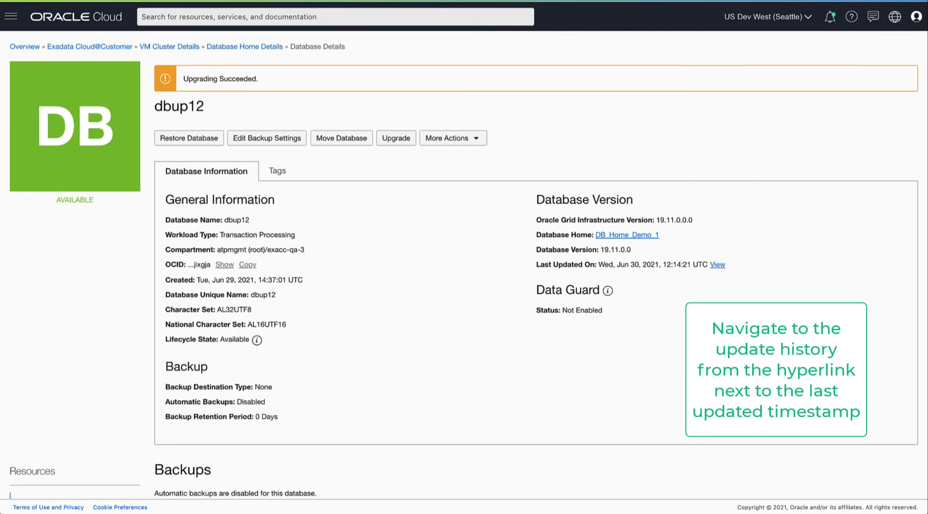
click(715, 270)
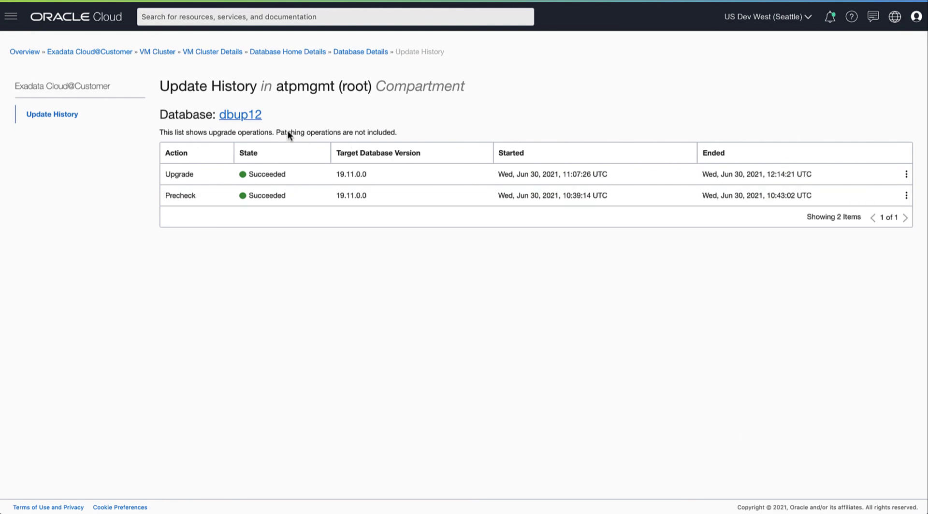
click(252, 115)
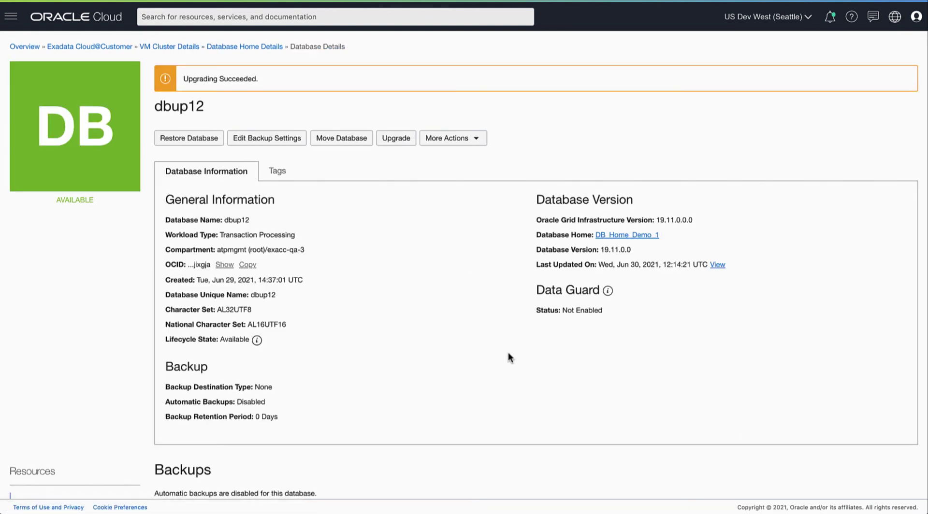